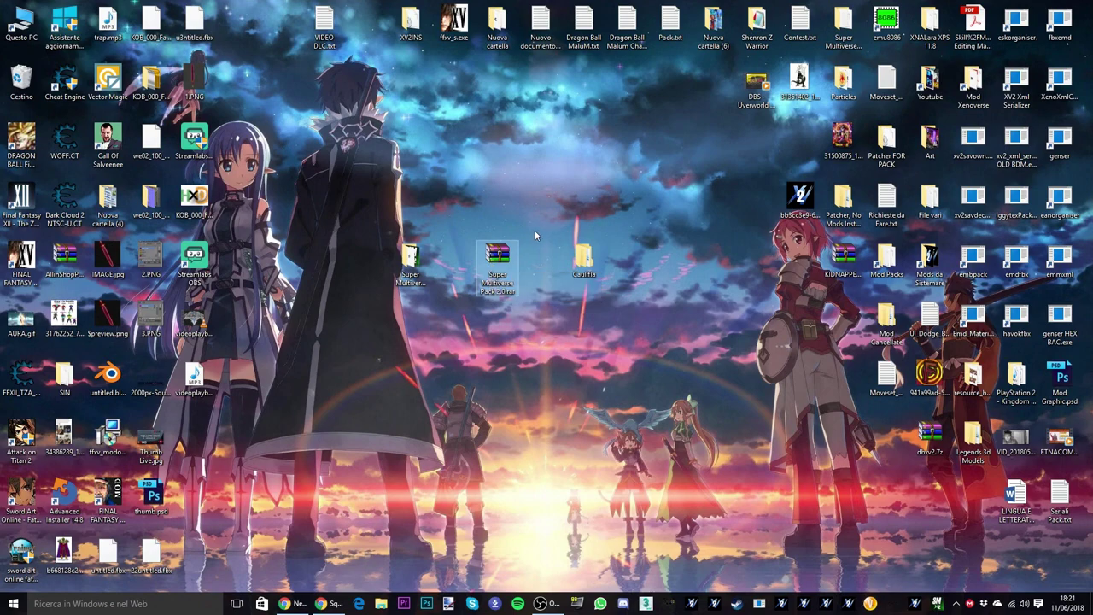
Extract the Super Multiverse Pack 2.0 archive on the desktop into its own Super Multiverse Pack 2.0 folder
right_click(493, 273)
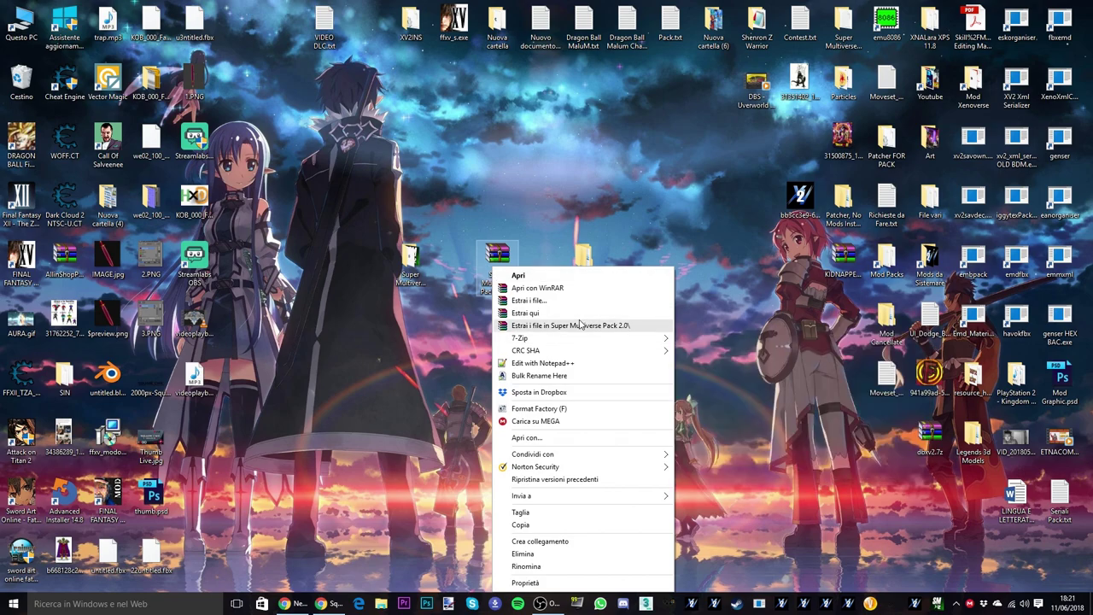
click(579, 325)
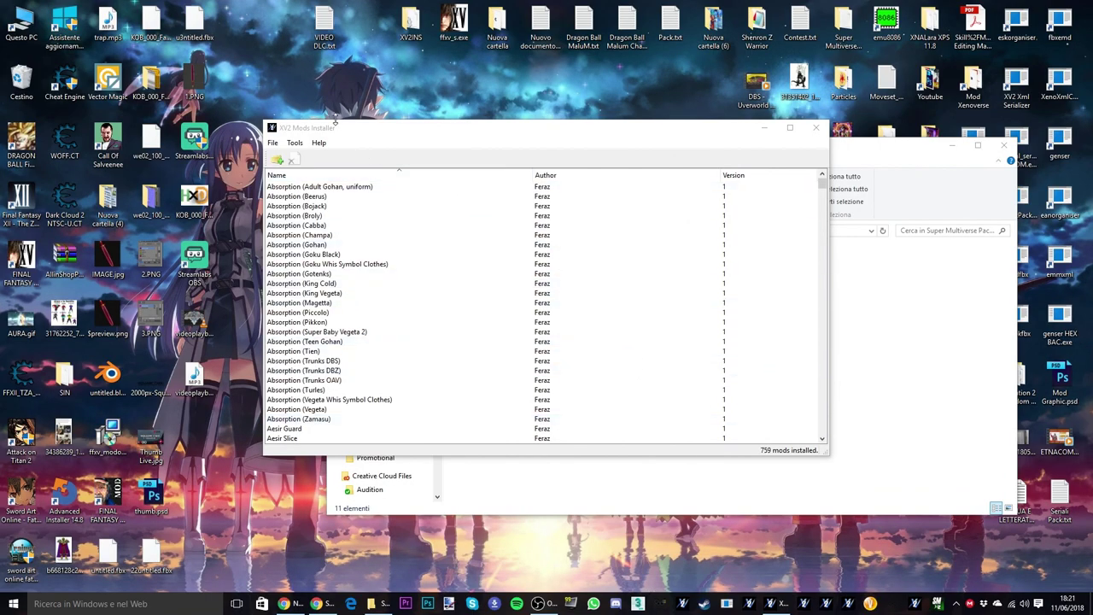
Bring up the Clear installation confirmation in XV2 Mods Installer, decline it and close the installer
click(293, 143)
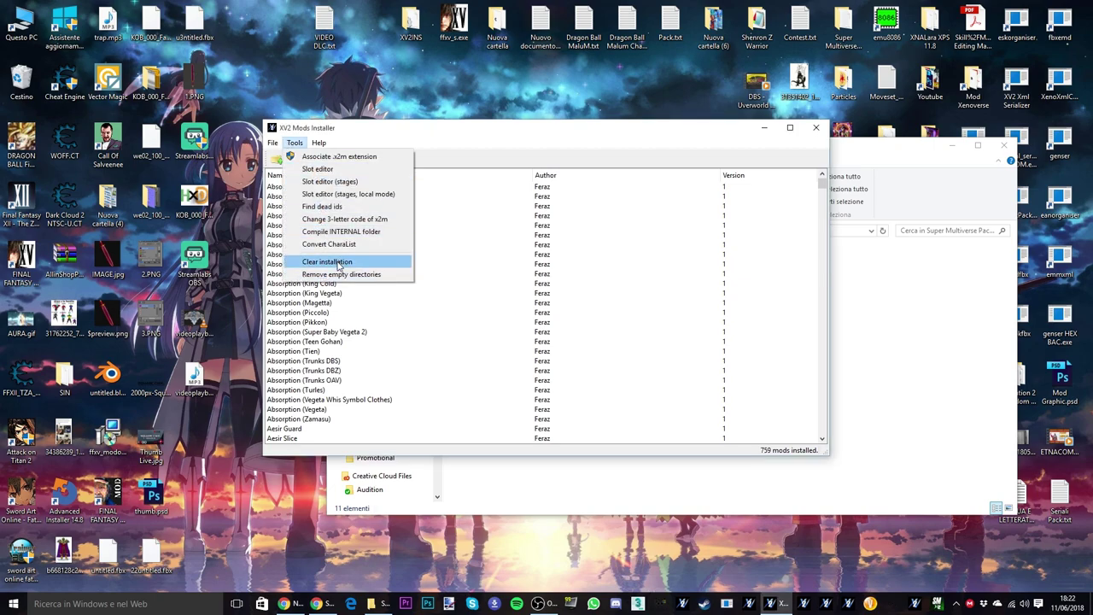
click(338, 262)
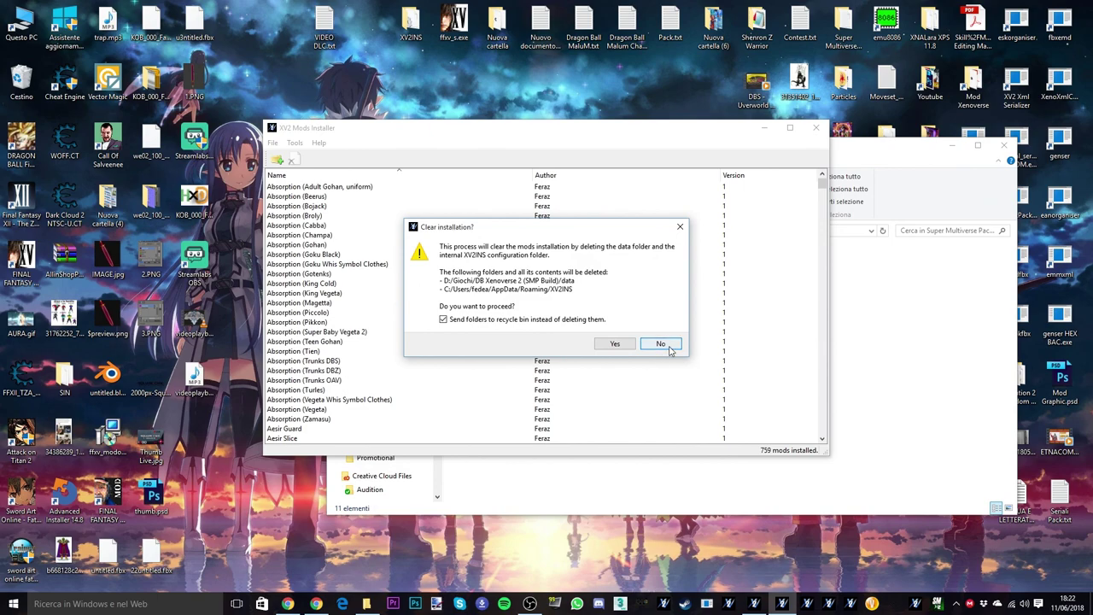
click(660, 345)
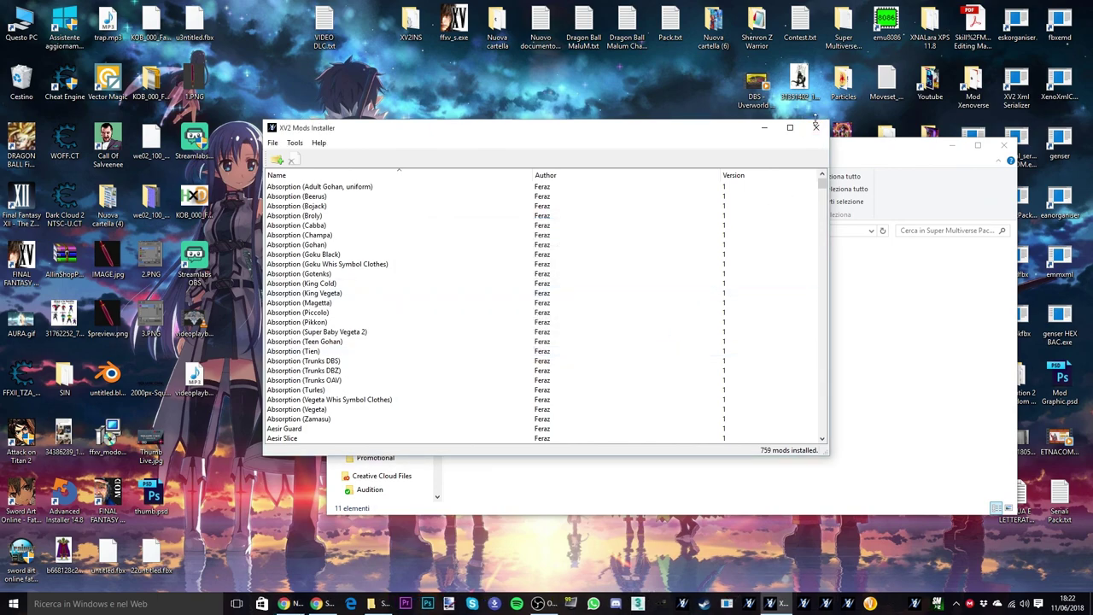
click(816, 129)
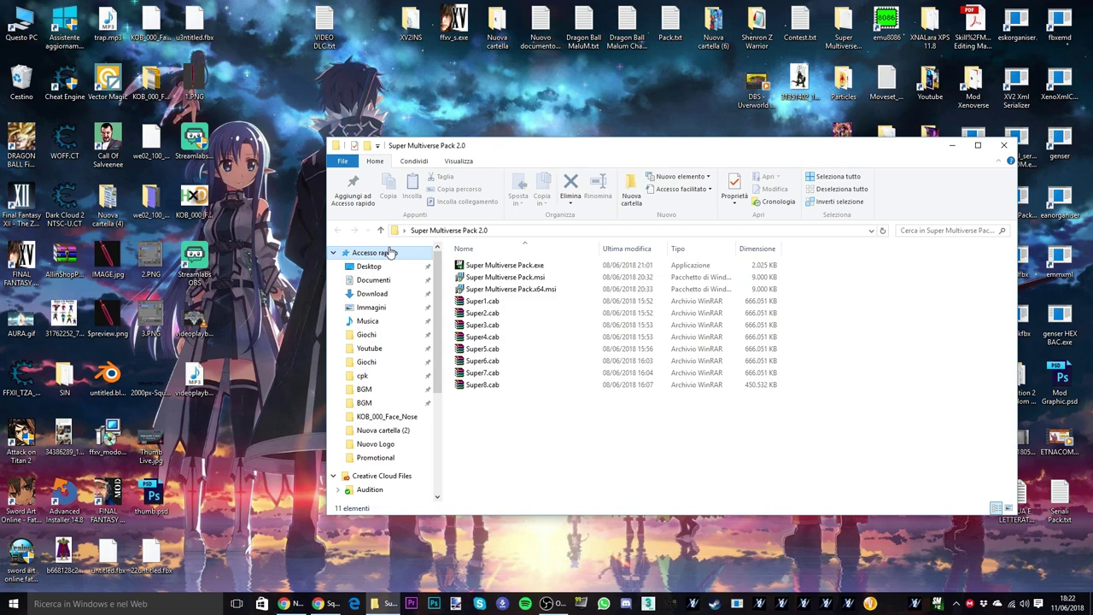
Run Super Multiverse Pack.exe and set its installation folder to D:\Giochi\DB Xenoverse 2 (SMP Build) - Copia
double_click(504, 266)
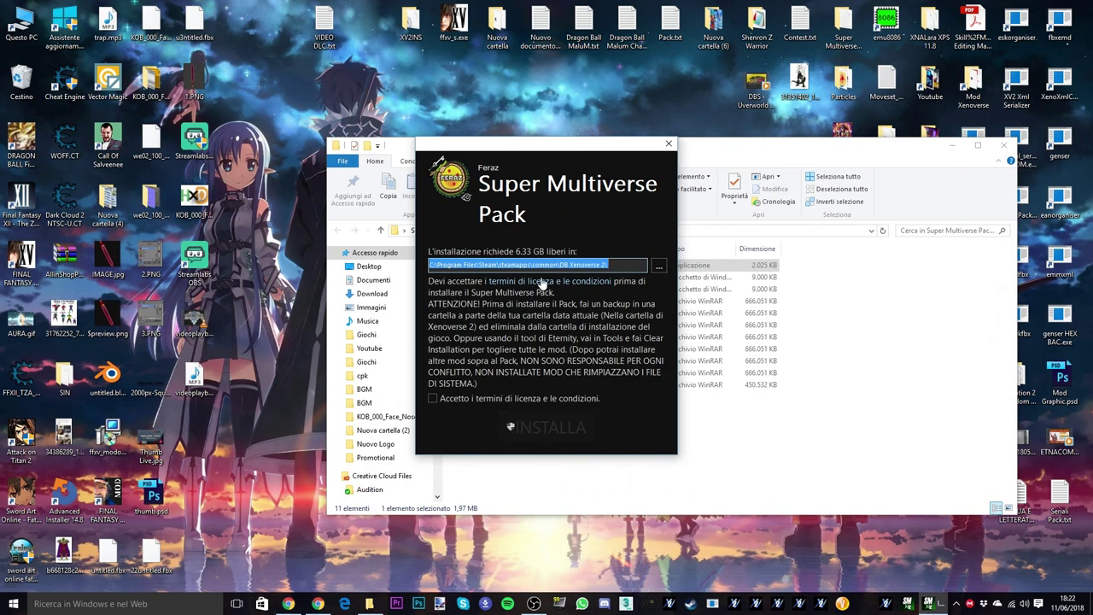
click(620, 264)
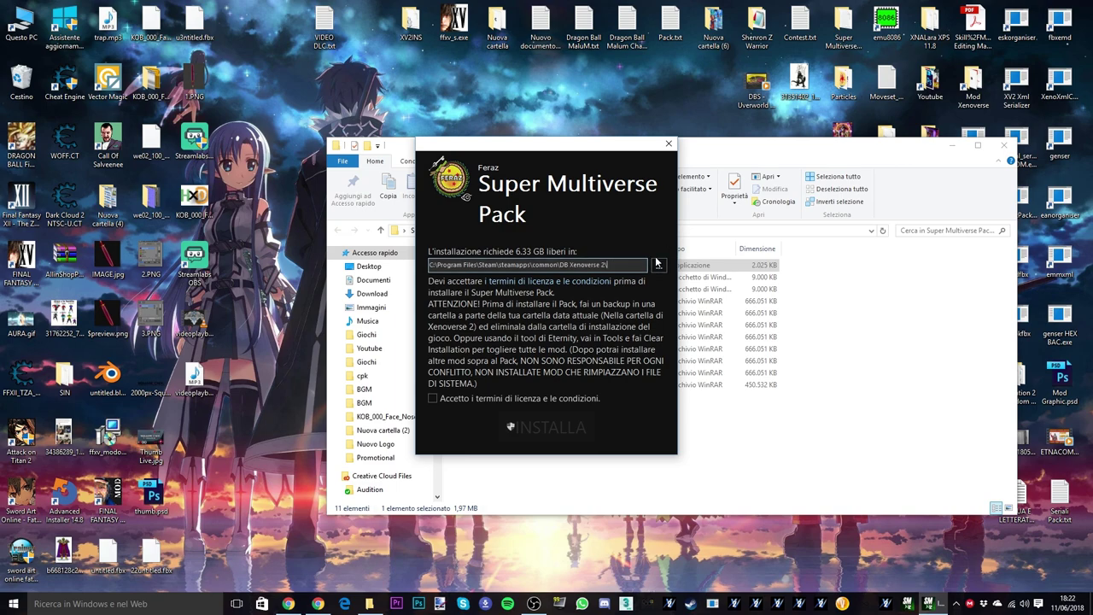
click(658, 265)
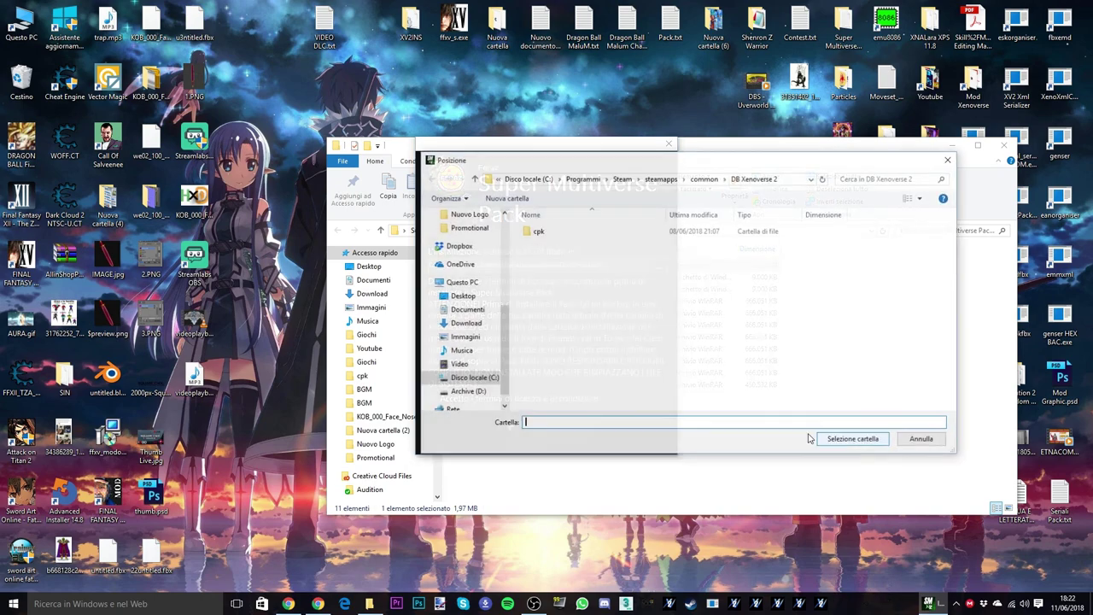
click(467, 391)
double_click(542, 279)
double_click(553, 254)
click(608, 179)
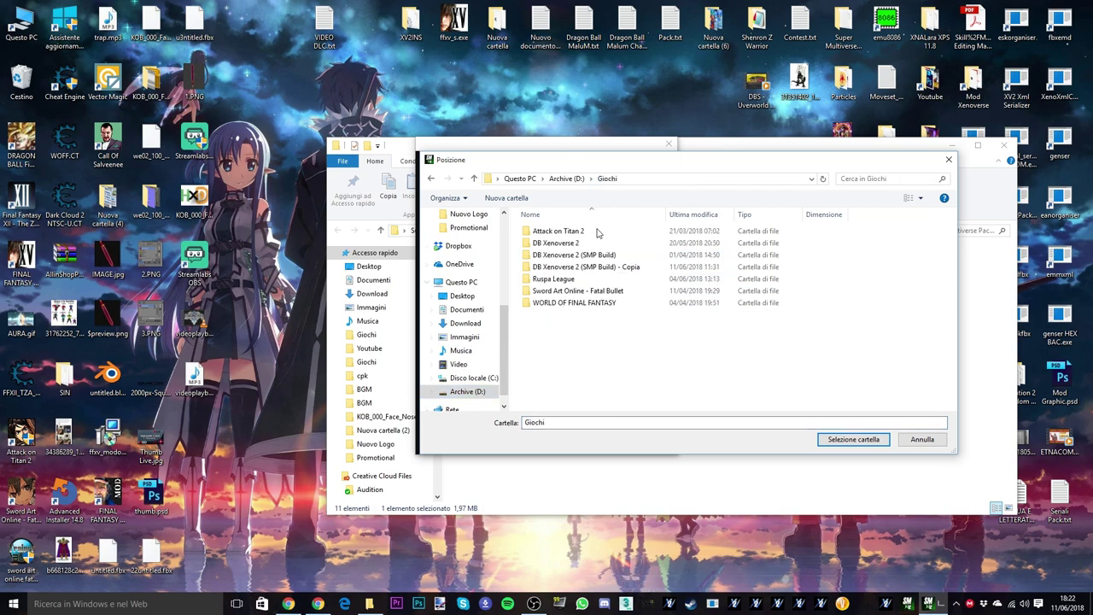
double_click(588, 267)
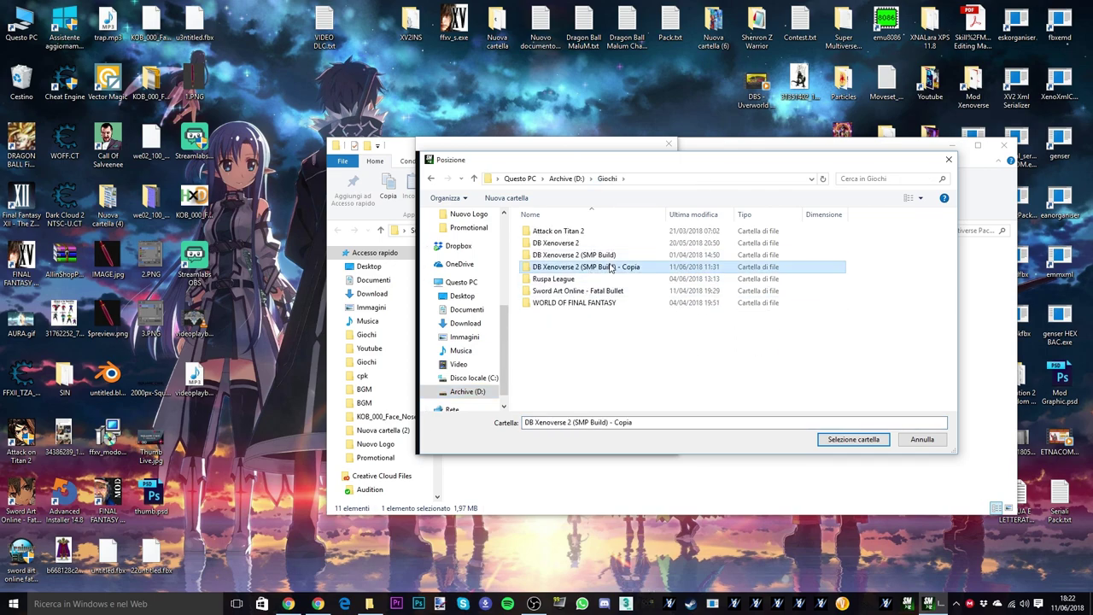
click(841, 440)
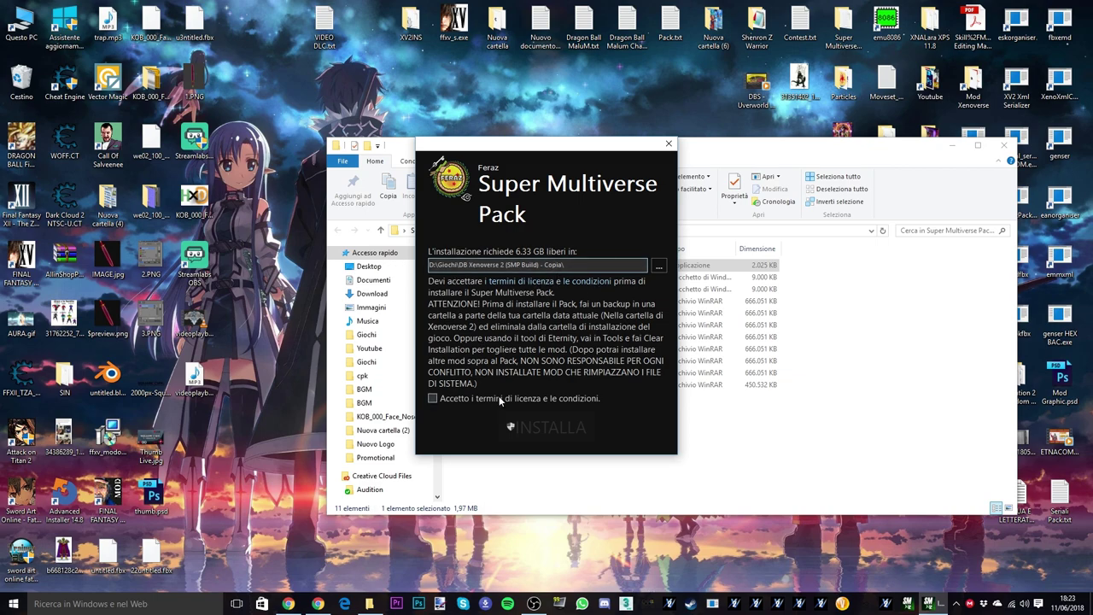
Accept the licence terms, install the Super Multiverse Pack and finish the setup
click(500, 398)
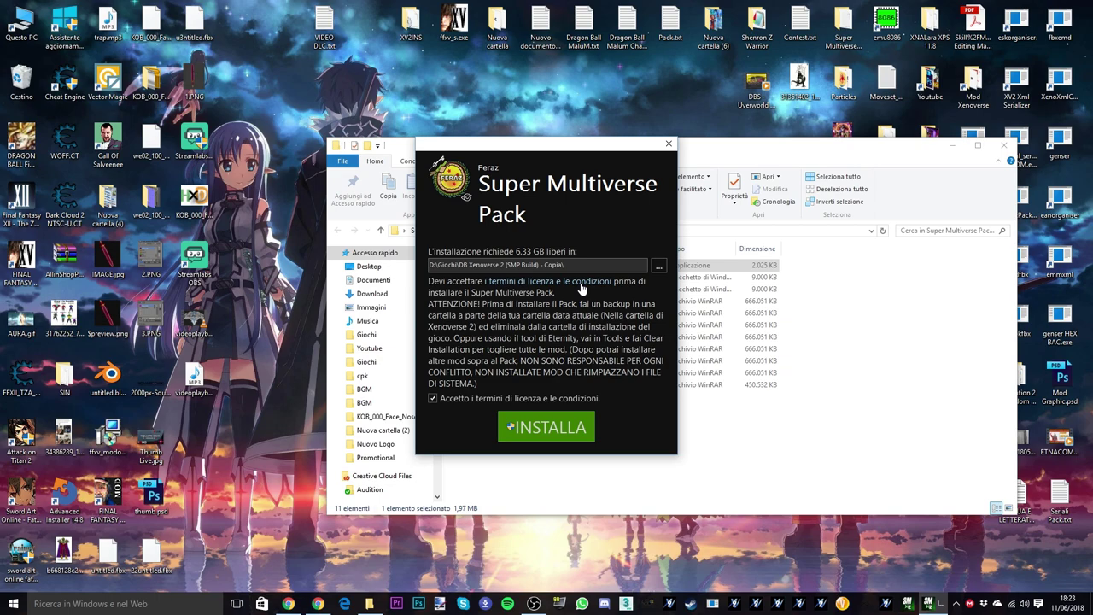
click(562, 432)
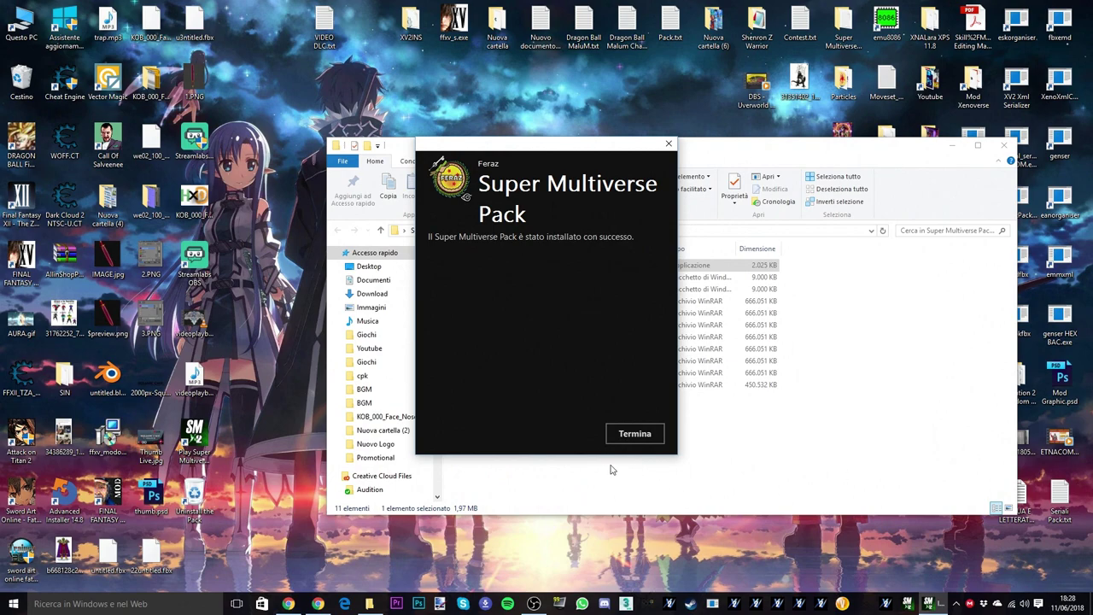
click(612, 432)
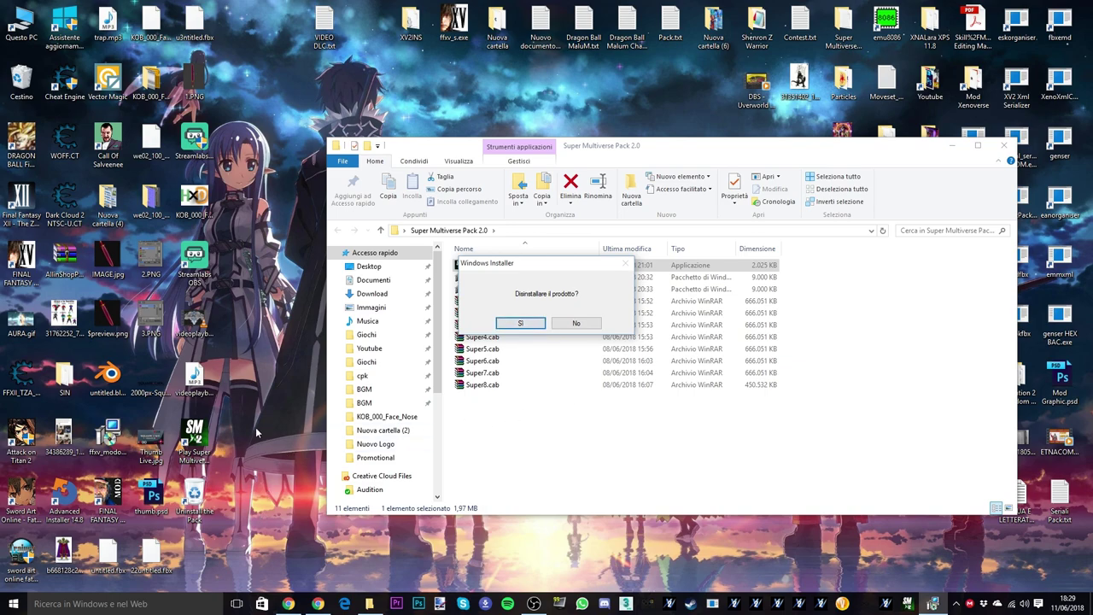
Decline uninstalling the product and run the game from the Play Super Multiverse launcher
click(581, 322)
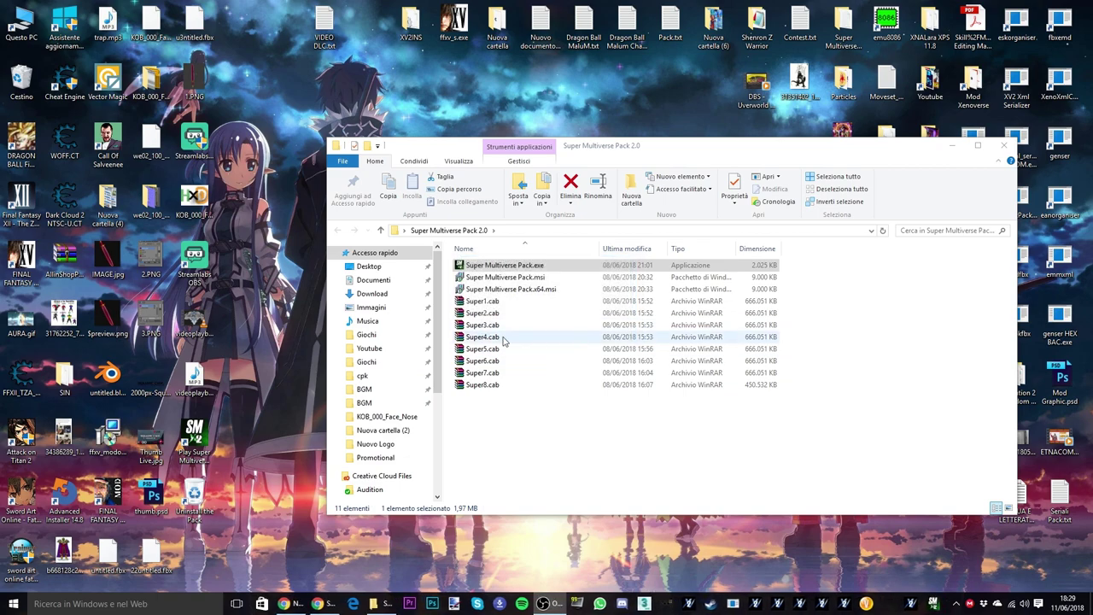
double_click(196, 437)
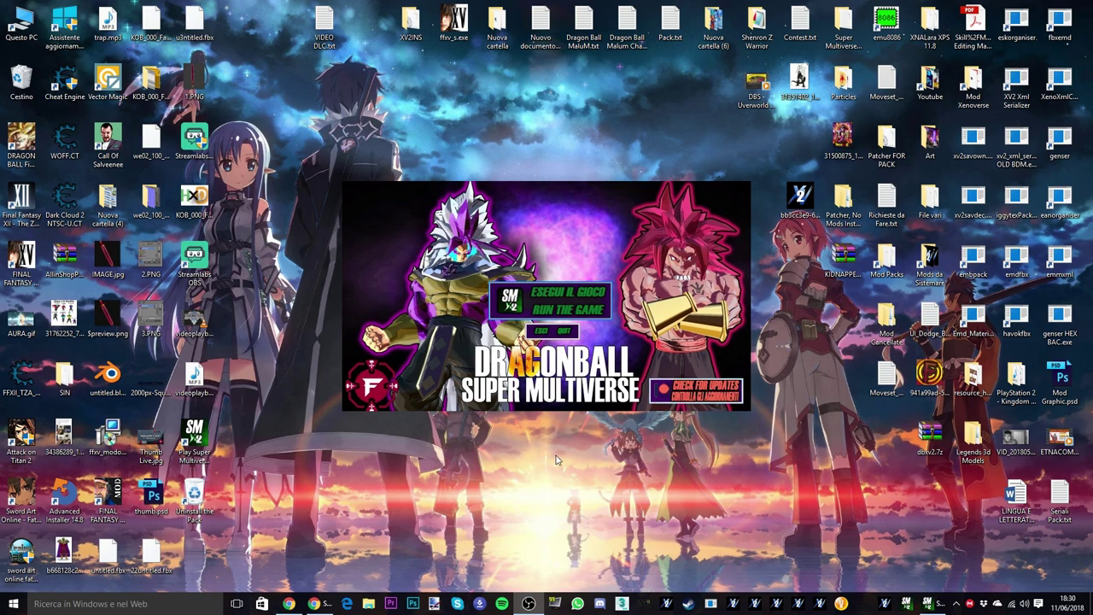
click(577, 303)
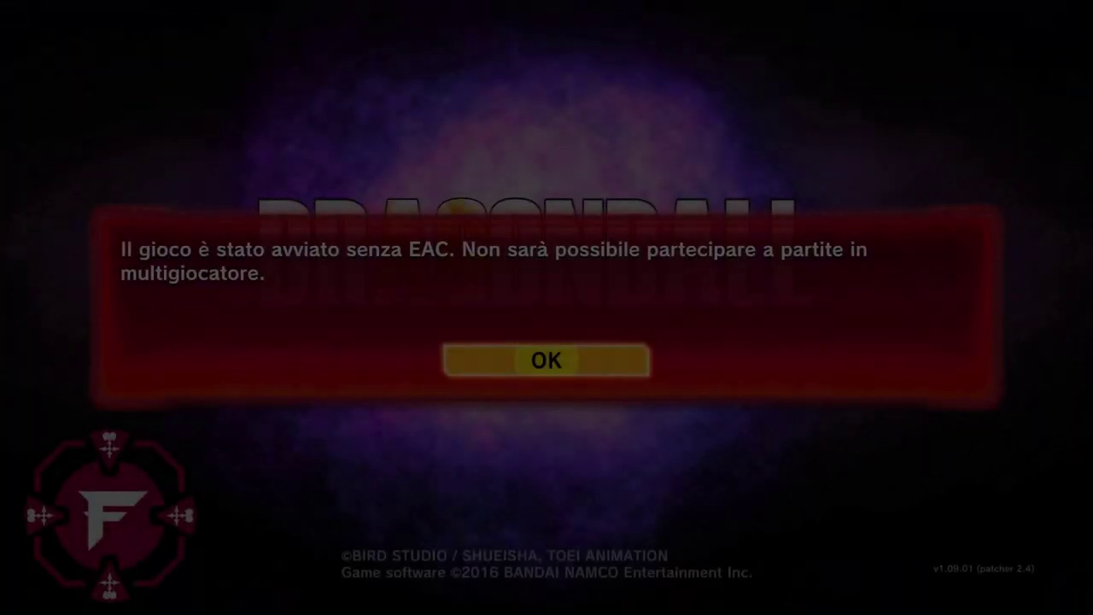
Dismiss the notice about starting without EAC and continue past the game's title screen
key(Return)
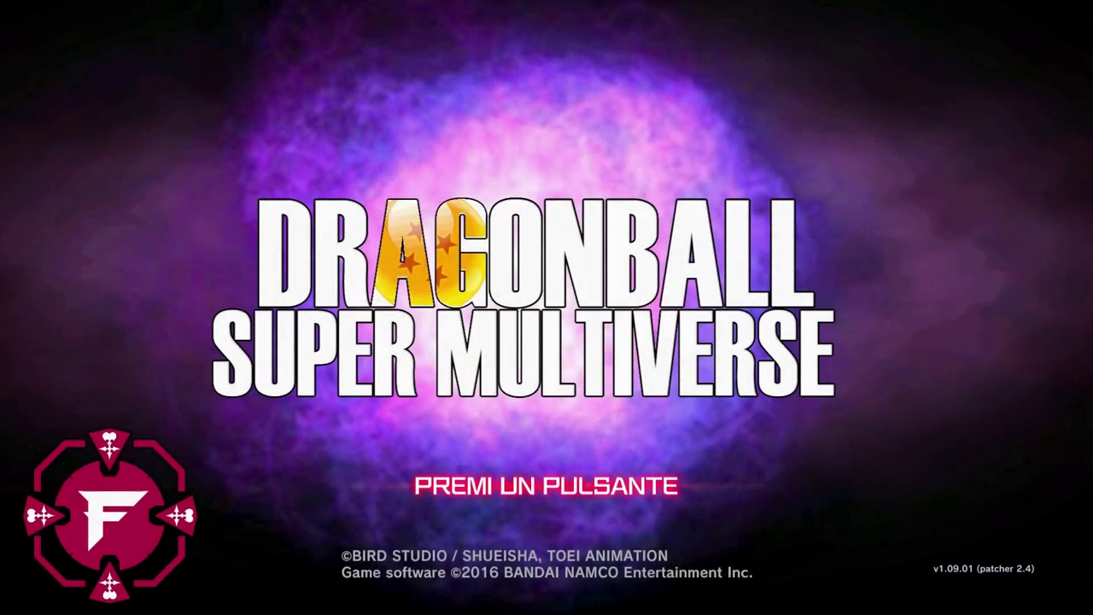
key(Return)
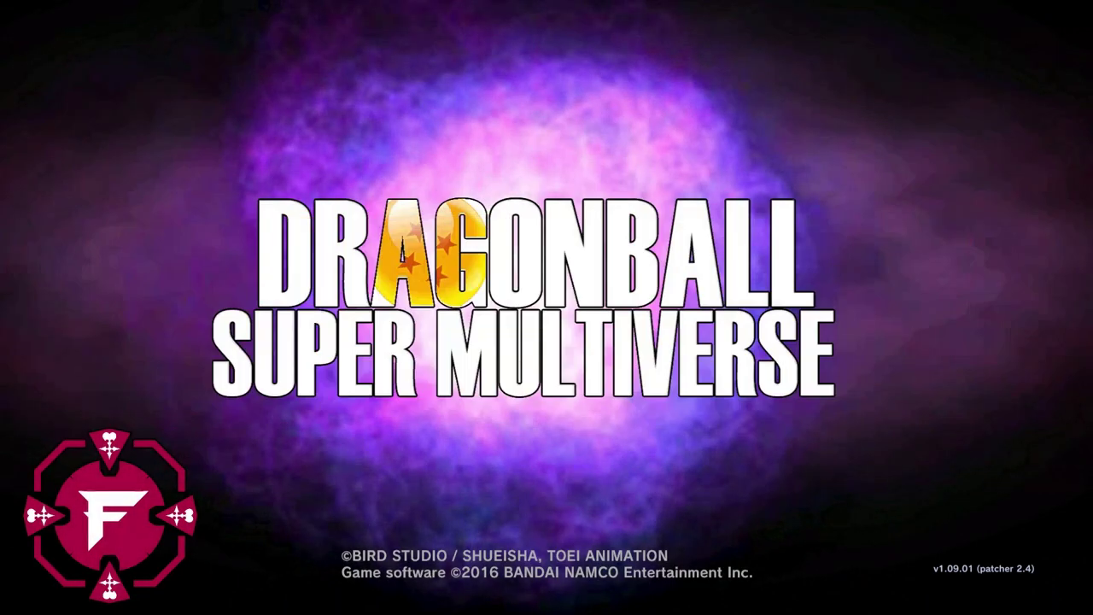
key(Return)
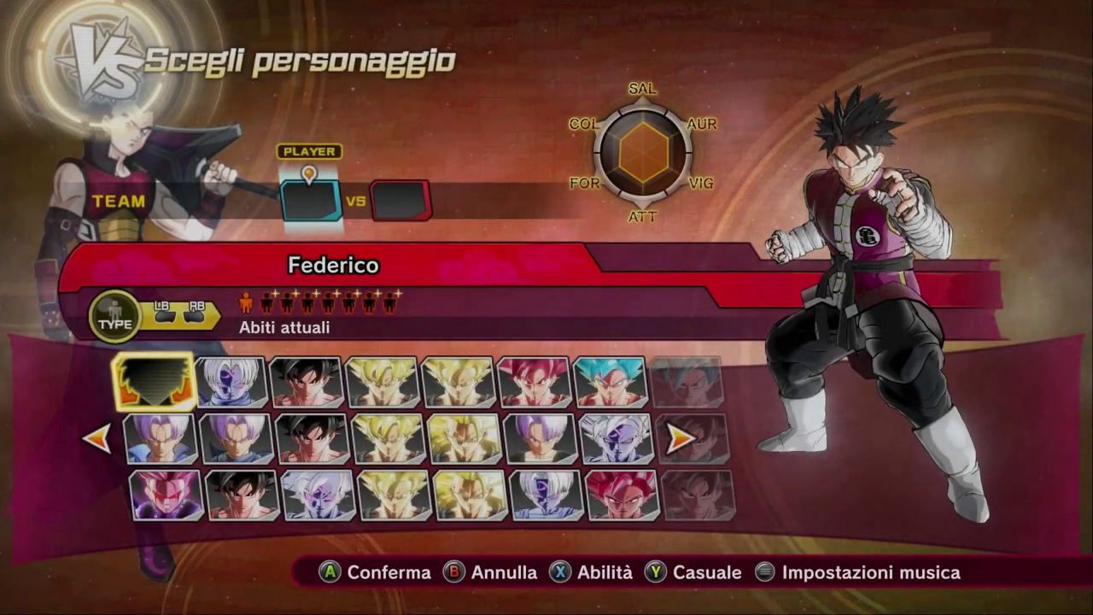
Examine the character roster backwards, from the last added characters through Kane and Goku Black (SSR) to Hit
key(Left)
key(Left)
key(Up)
key(Up)
key(Left)
key(Left)
key(Left)
key(Left)
key(Left)
key(Left)
key(Left)
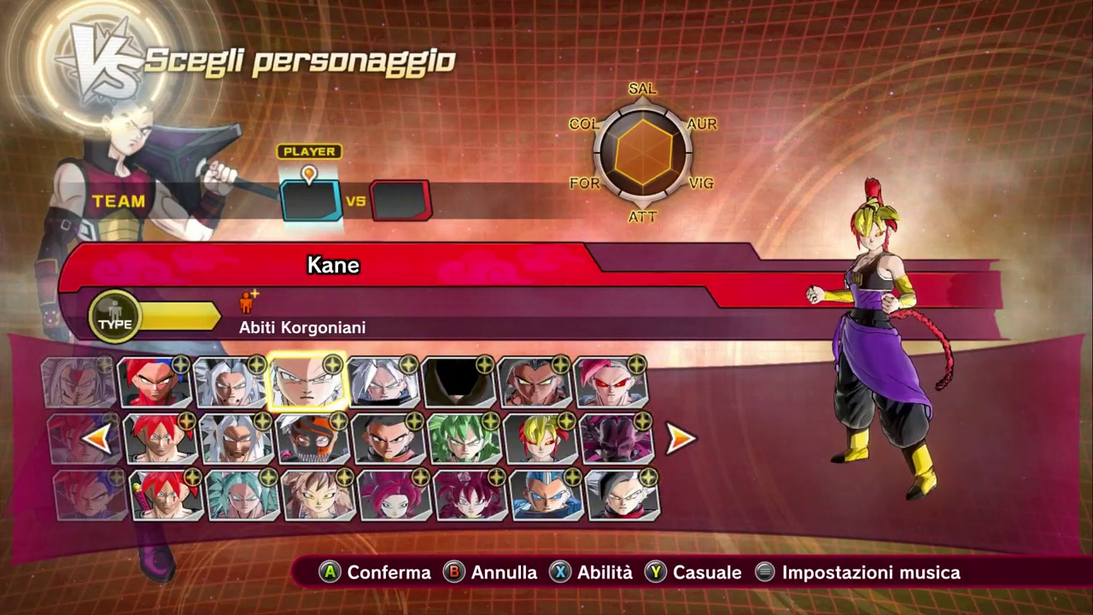
key(Left)
key(Left)
key(Left)
key(Left)
key(Left)
key(Left)
key(Left)
key(Left)
key(Left)
key(Left)
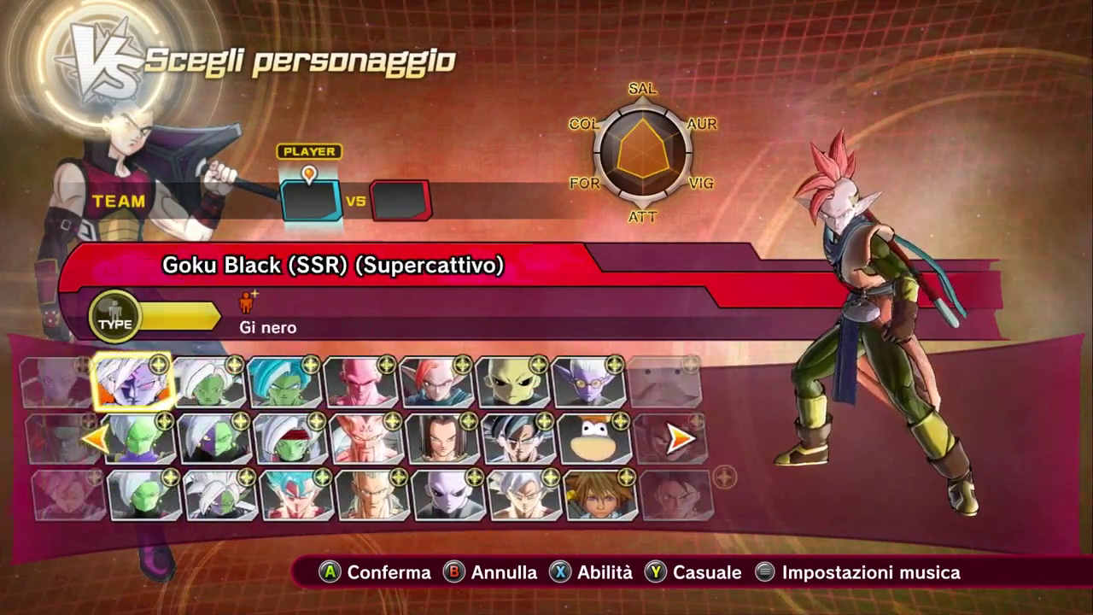
key(Left)
key(Left)
key(Left)
key(Left)
key(Down)
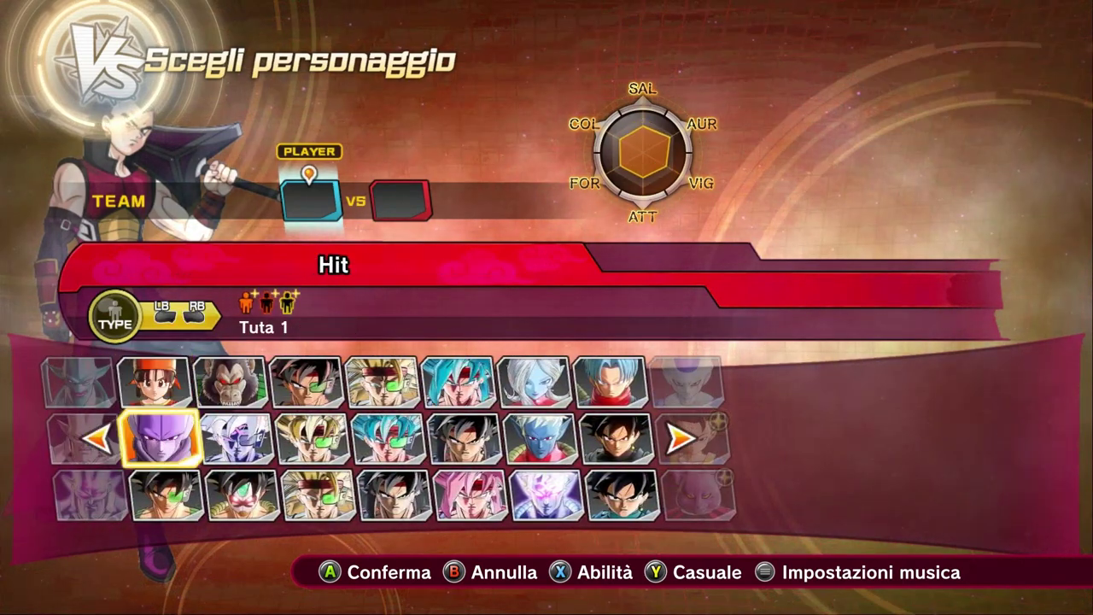
Look through the roster from Hit forward to Dio Supremo Demoniaco Daemon
key(Right)
key(Right)
key(Right)
key(Right)
key(Right)
key(Right)
key(Right)
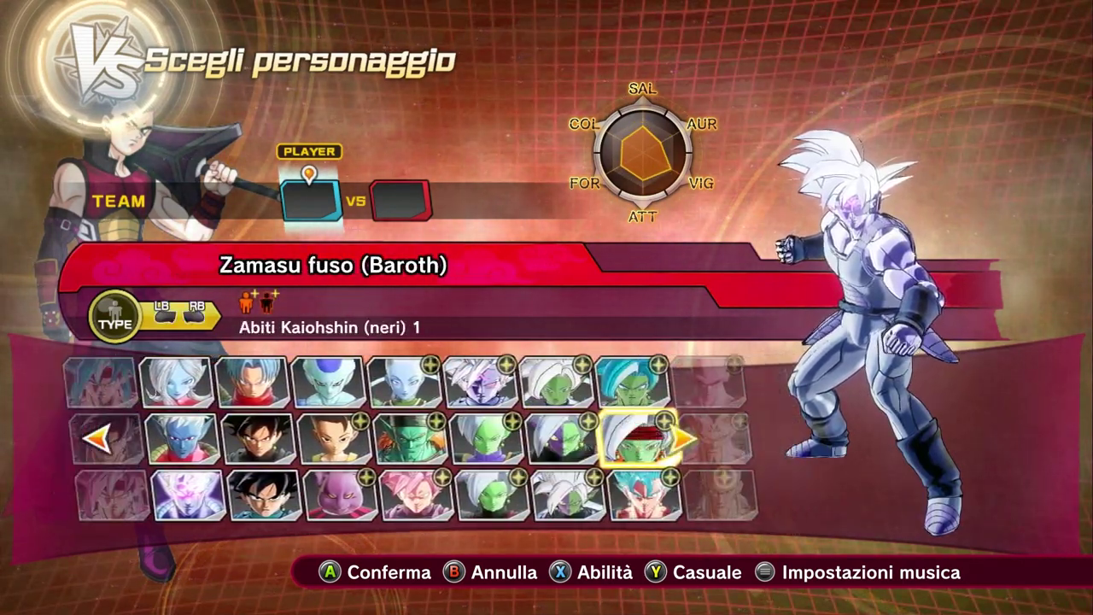
key(Right)
key(Right)
key(Right)
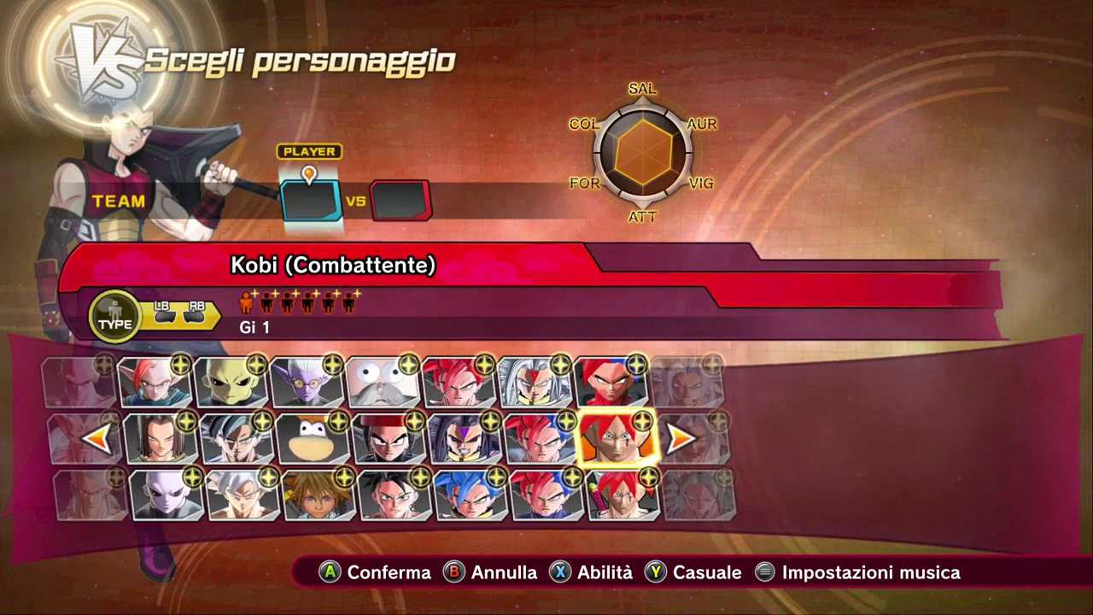
key(Right)
key(Right)
key(Right)
key(Right)
key(Right)
key(Right)
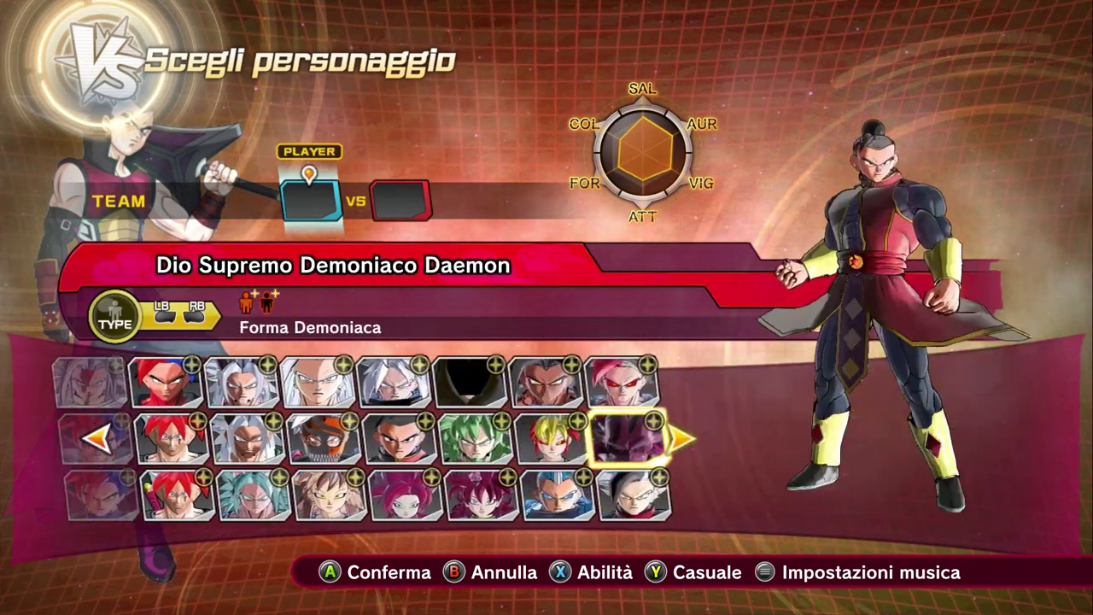
Highlight Fulgor and examine the ability list of his costume and Super Saiyan variants
key(Down)
key(x)
key(e)
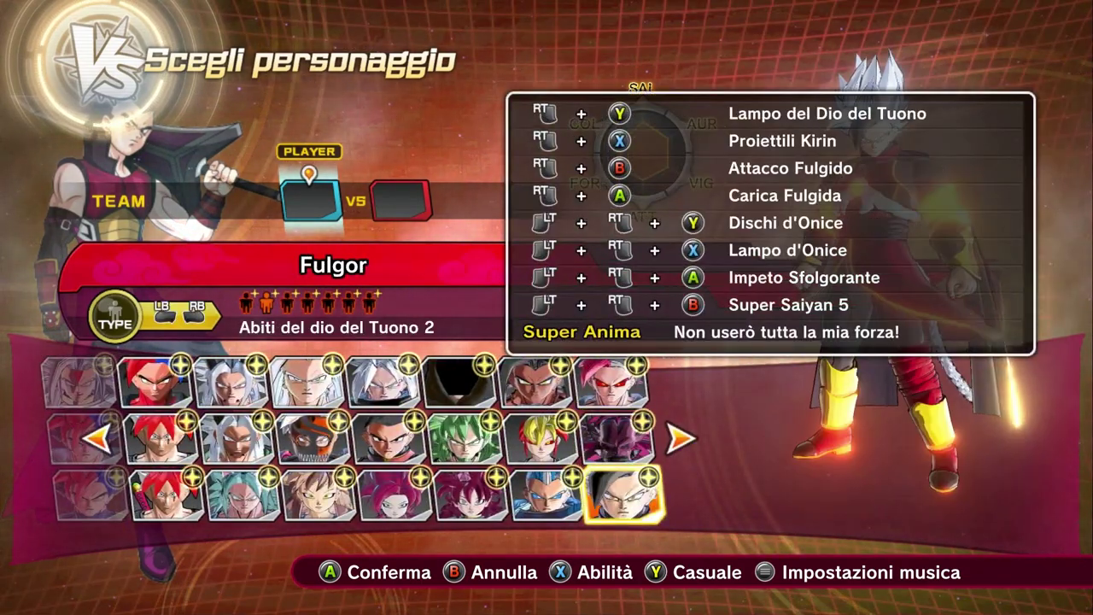
key(e)
key(e)
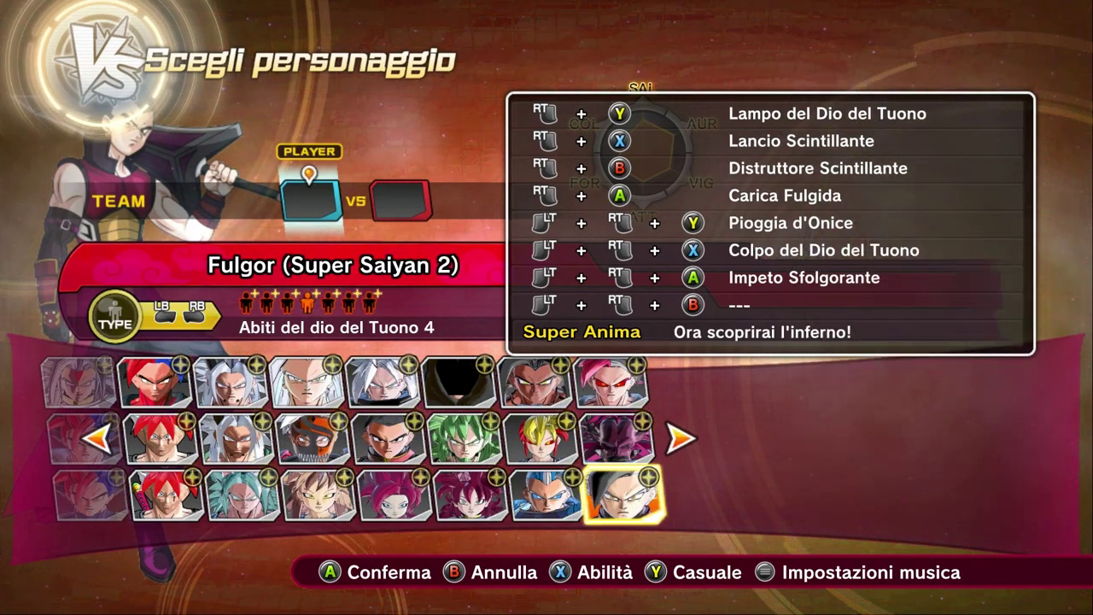
key(e)
key(e)
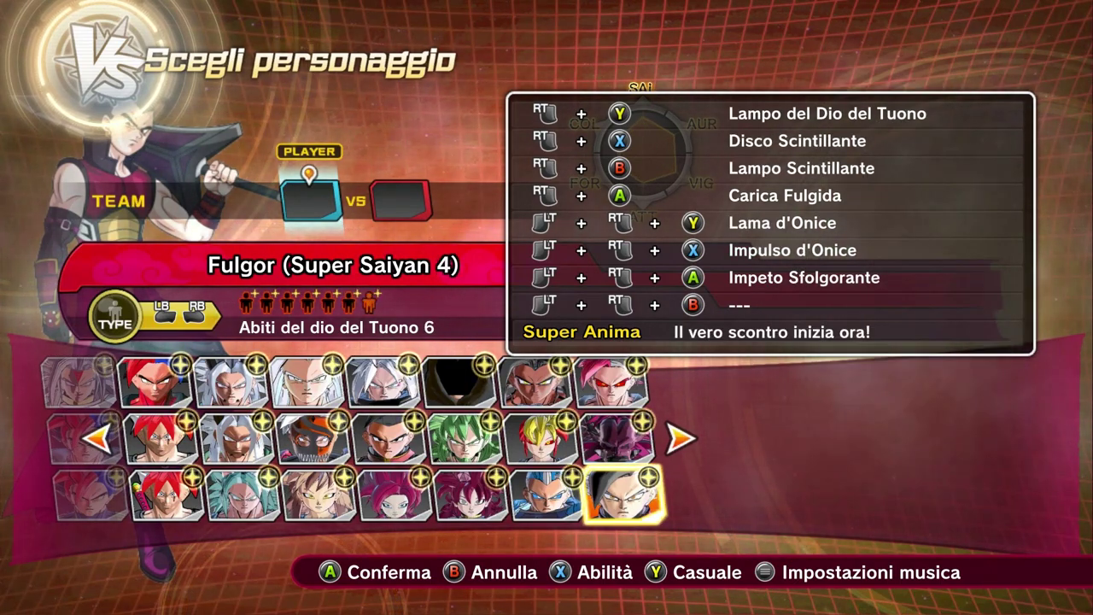
key(e)
Close Fulgor's ability list and confirm the fighters to proceed to stage selection
key(x)
key(e)
key(Return)
key(Return)
key(e)
Look through the stage list, from Mente di Chroma (Amorhc) back to Torneo Mondiale (Pomeriggio)
key(Right)
key(Right)
key(Right)
key(Right)
key(Right)
key(Down)
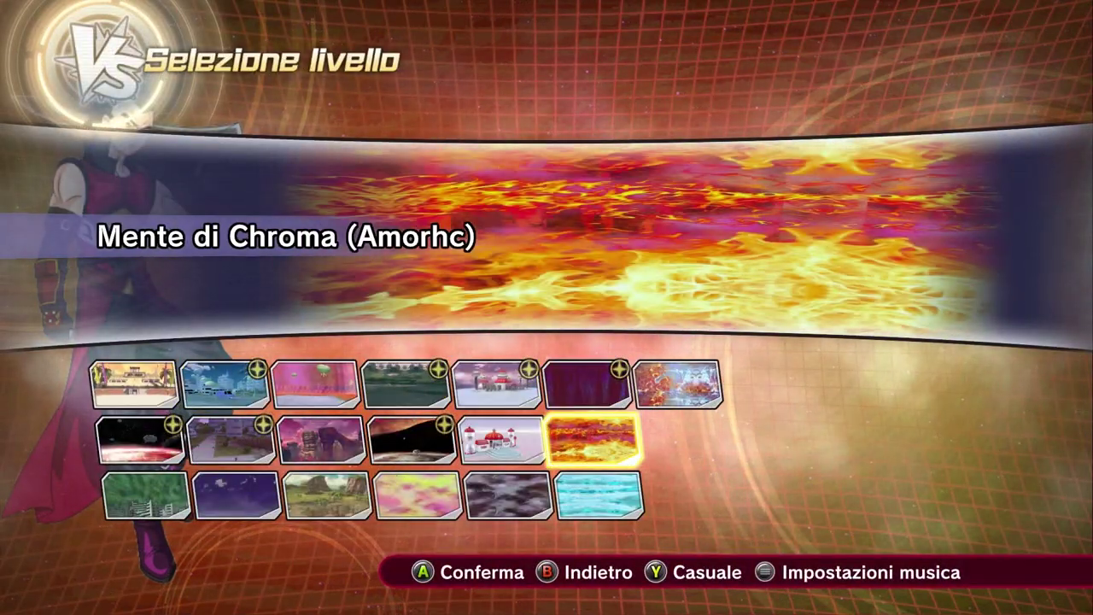
key(Left)
key(Up)
key(Left)
key(Left)
key(Left)
key(Left)
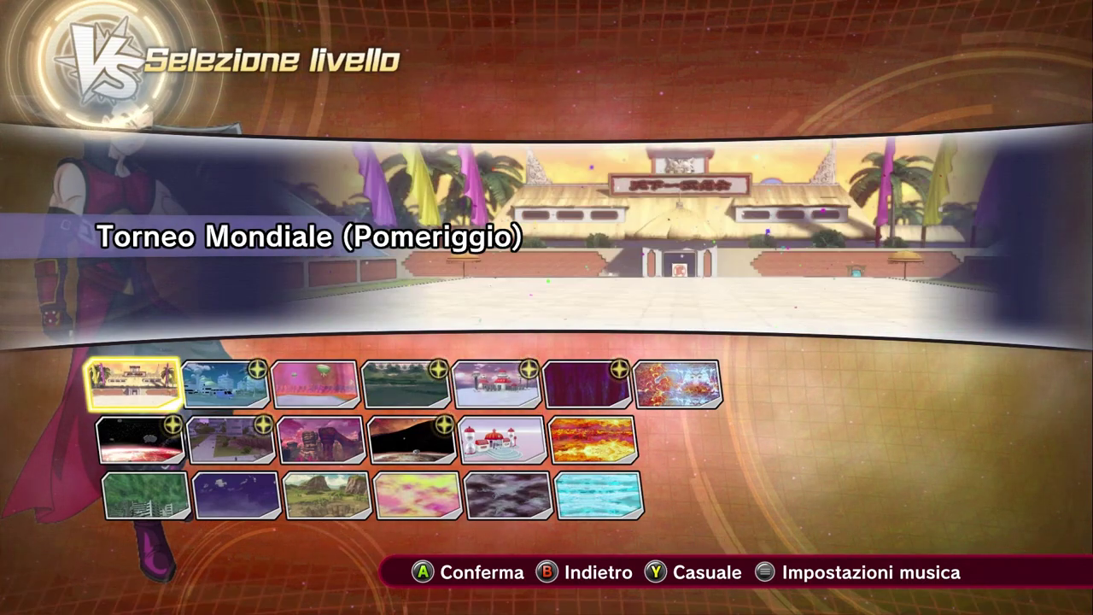
Examine the stages Pianeta di Fulgor, Tempio di Zaref, Camera Demoniaca Iperbolica and Pinnacolo di Corruzione, returning to Pianeta di Fulgor
key(Right)
key(Right)
key(Right)
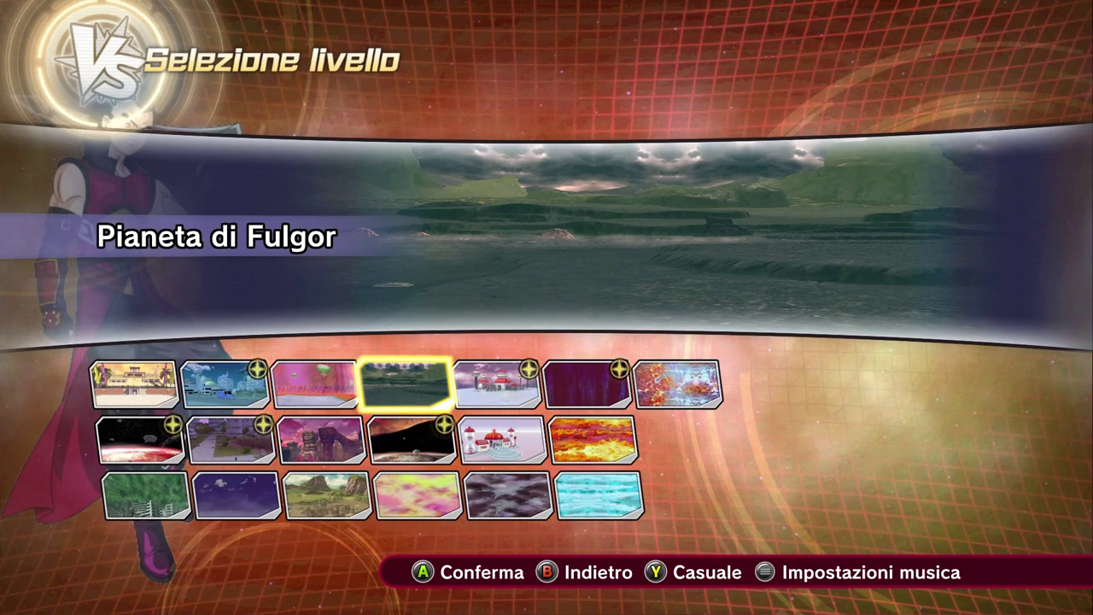
key(Right)
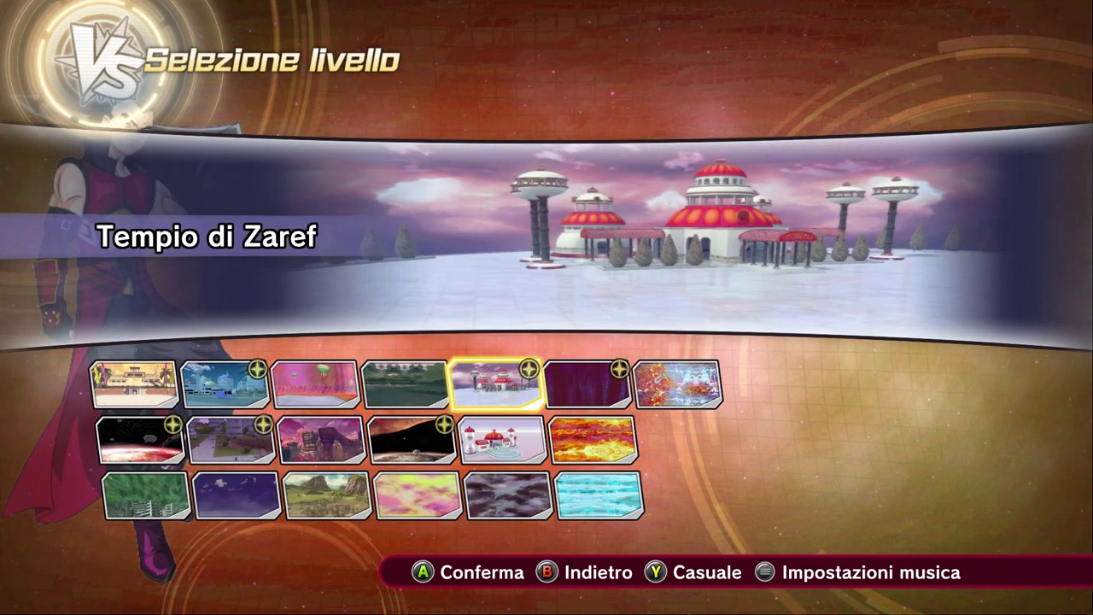
key(Down)
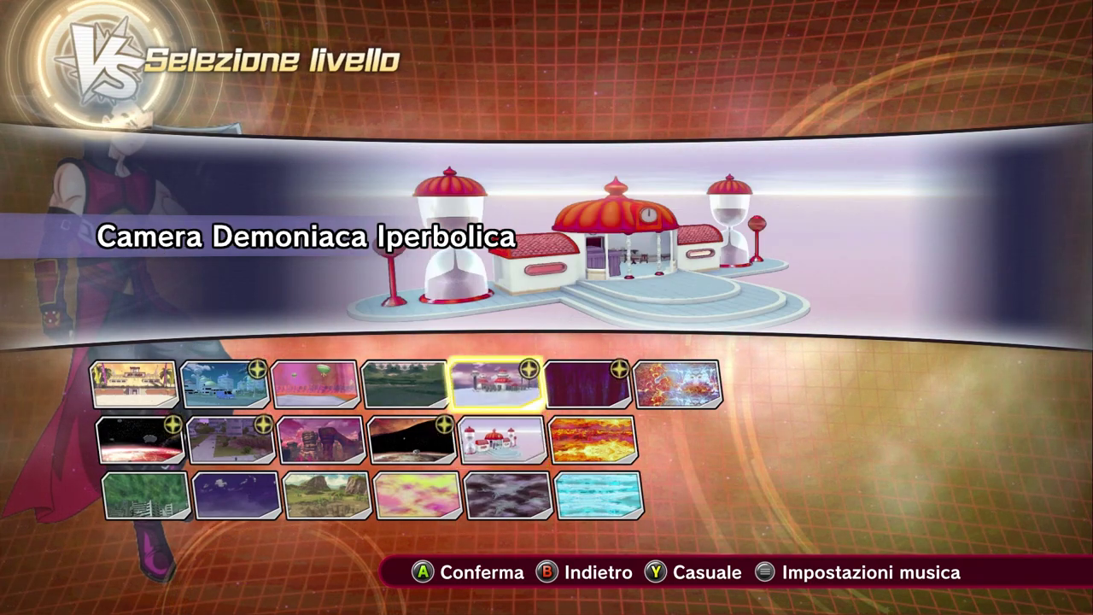
key(Left)
key(Left)
key(Down)
key(Down)
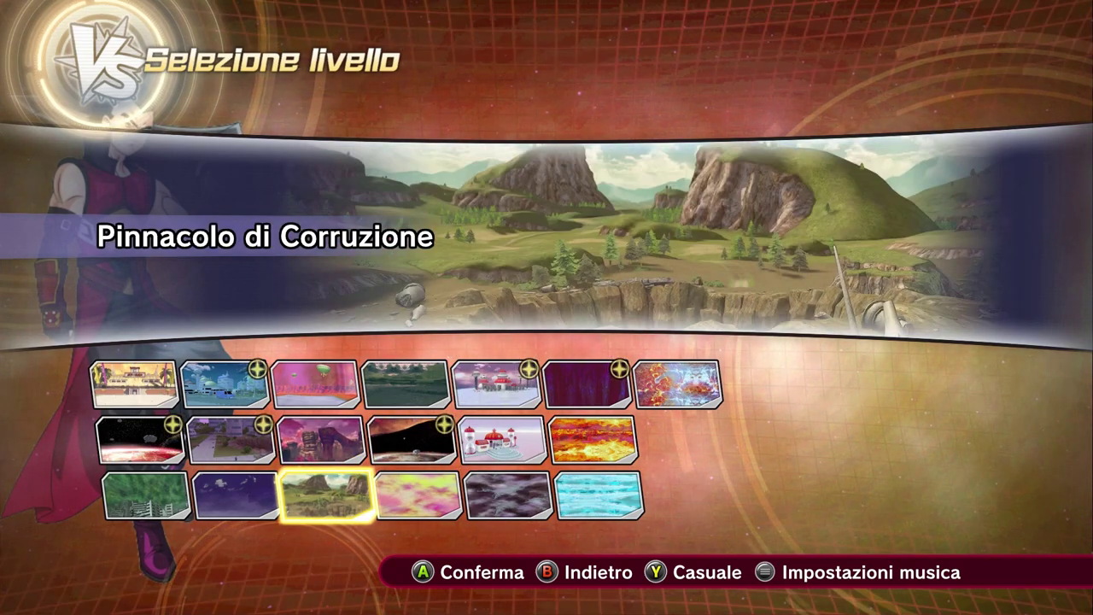
key(Up)
key(Up)
key(Right)
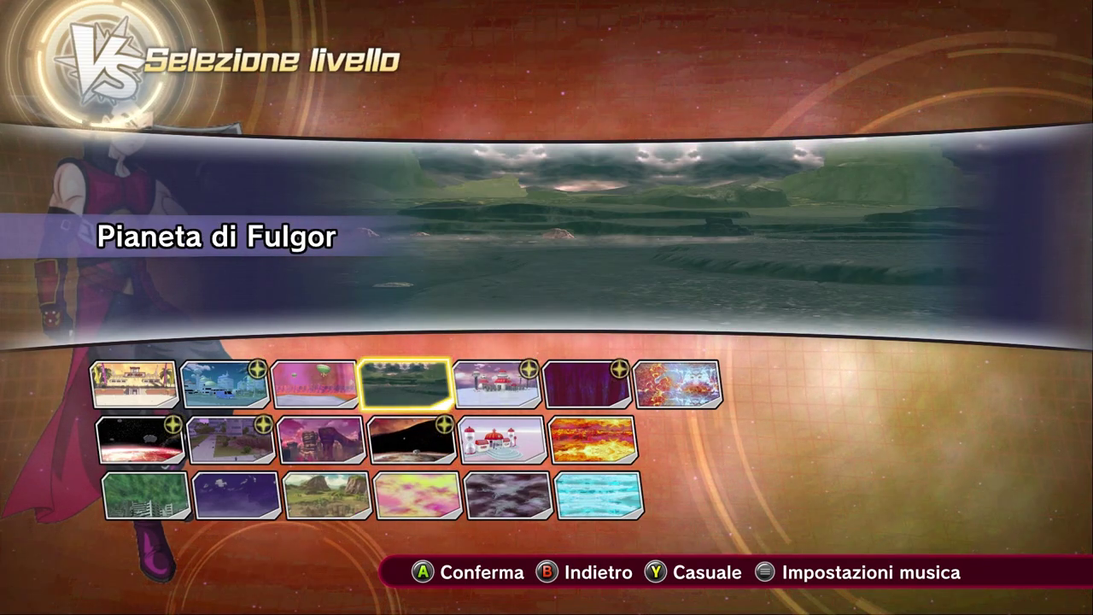